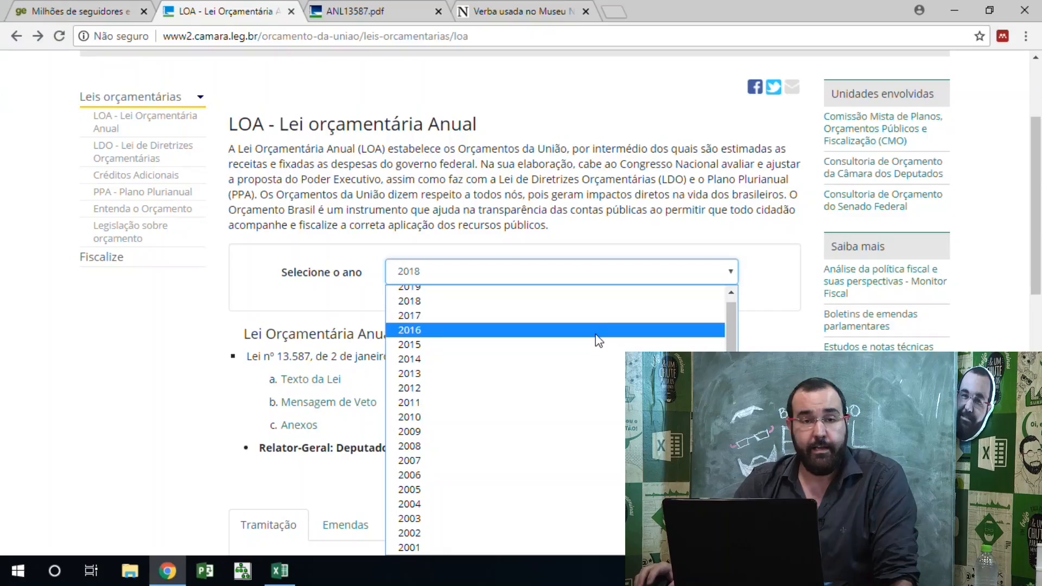
Choose 2018 as the budget law year and open the Anexos document of Lei nº 13.587.
click(427, 304)
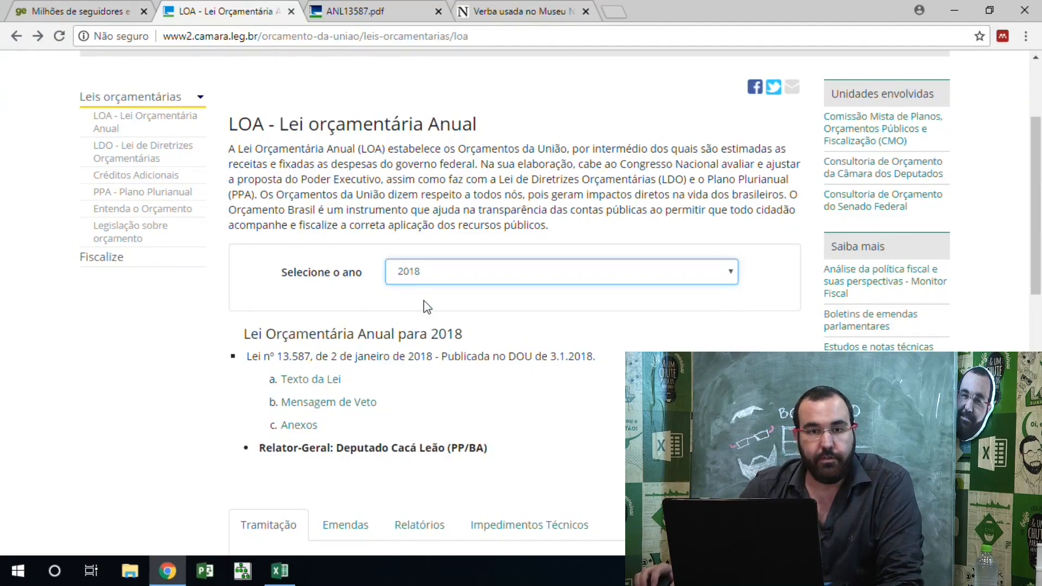
scroll(278, 287, down, 2)
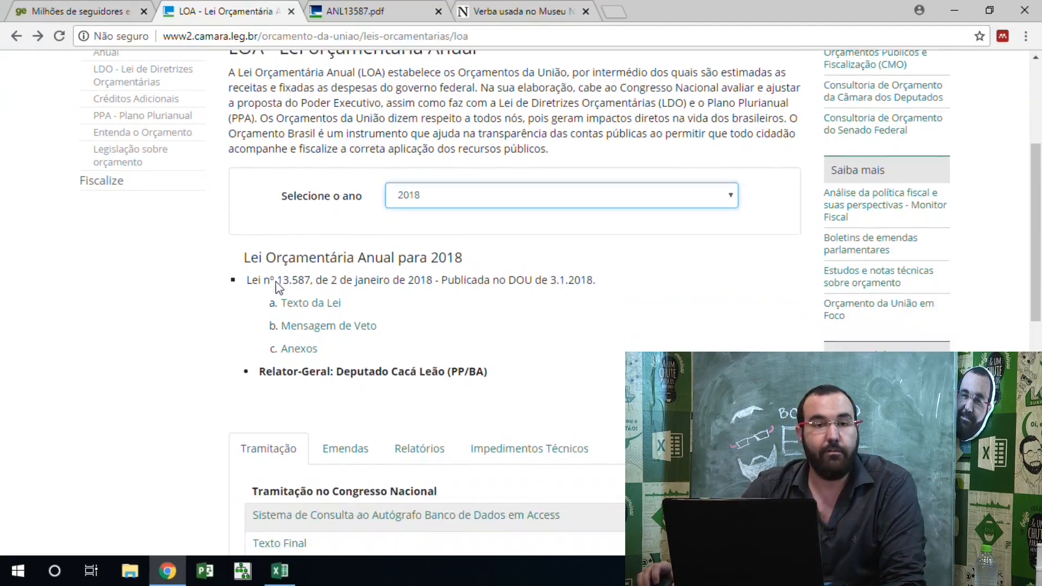
click(315, 351)
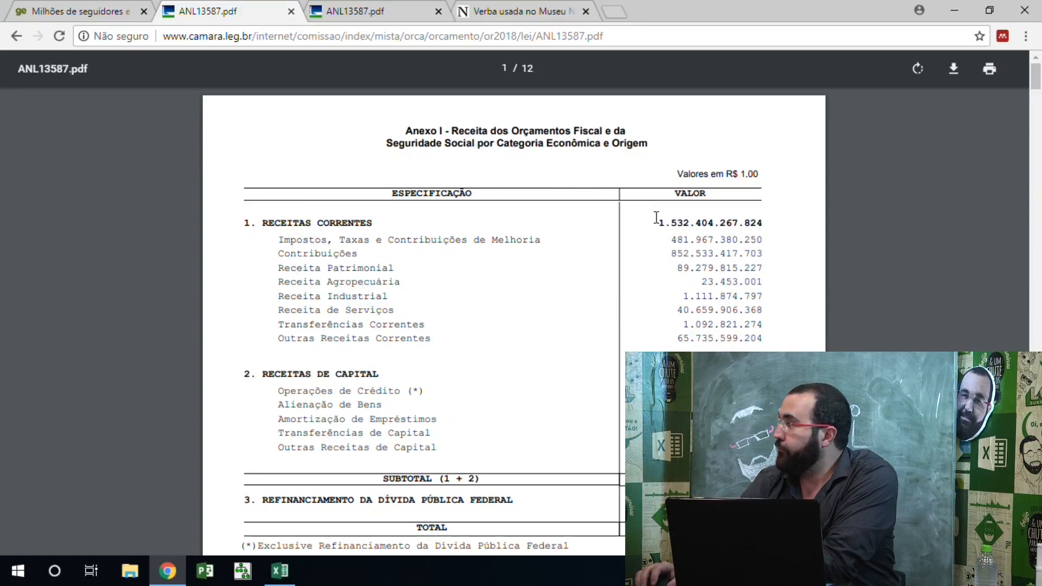
Look up the Treasury amounts for Câmara dos Deputados and Senado Federal in the Anexo II expense table.
scroll(492, 201, down, 6)
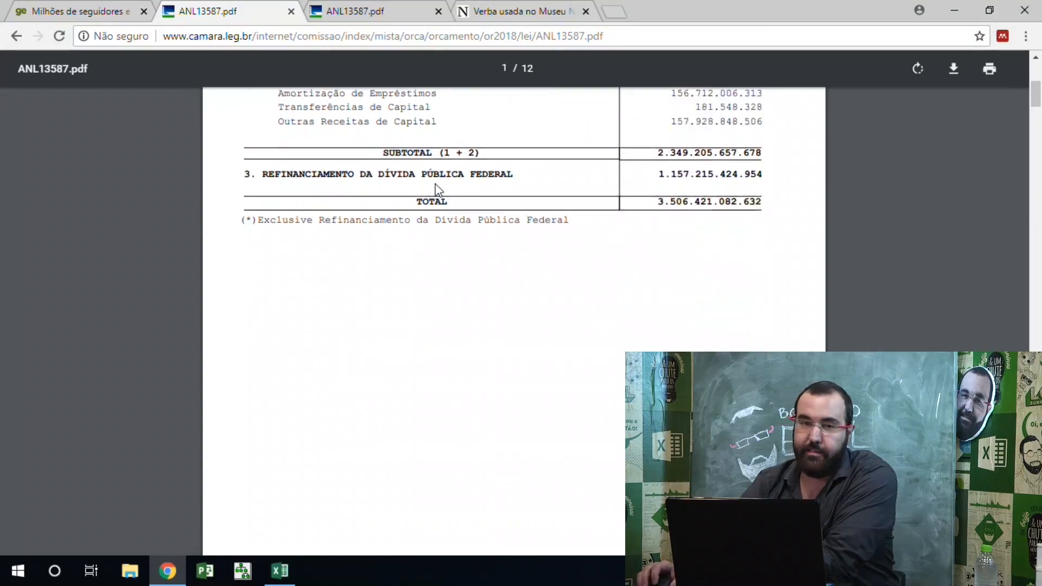
scroll(438, 190, down, 10)
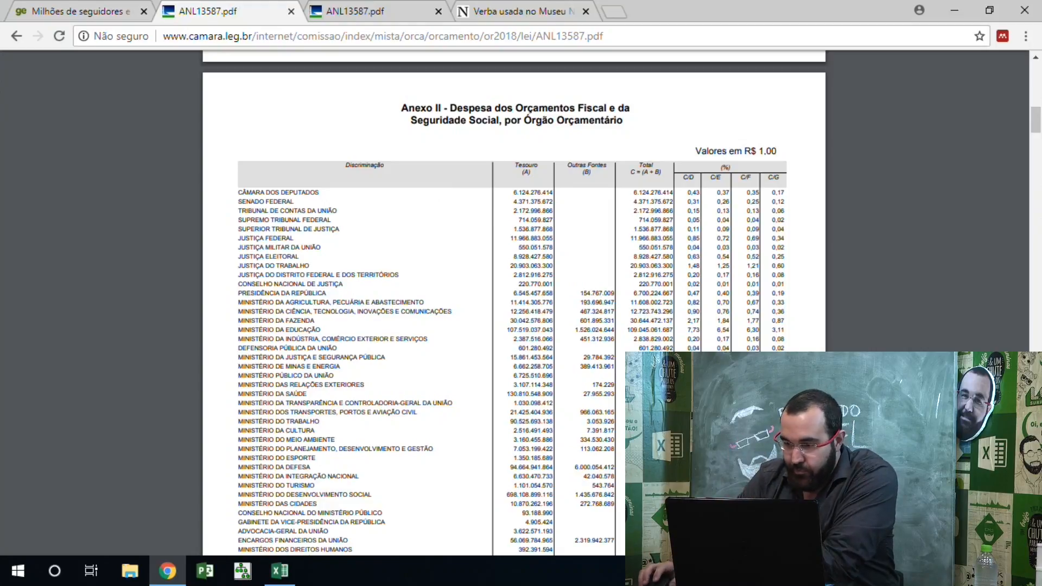
scroll(530, 321, up, 4)
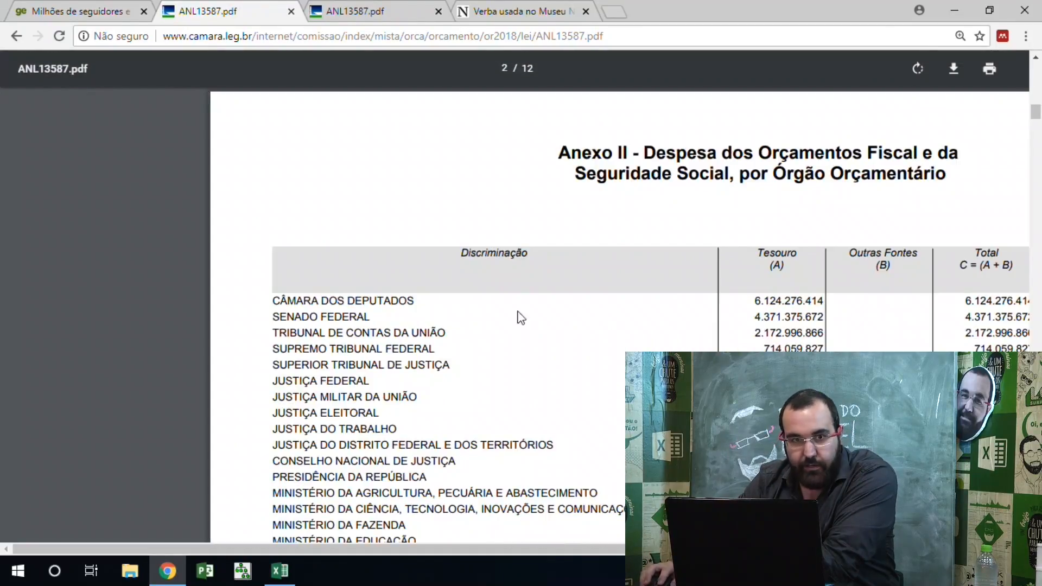
drag(395, 550, 517, 545)
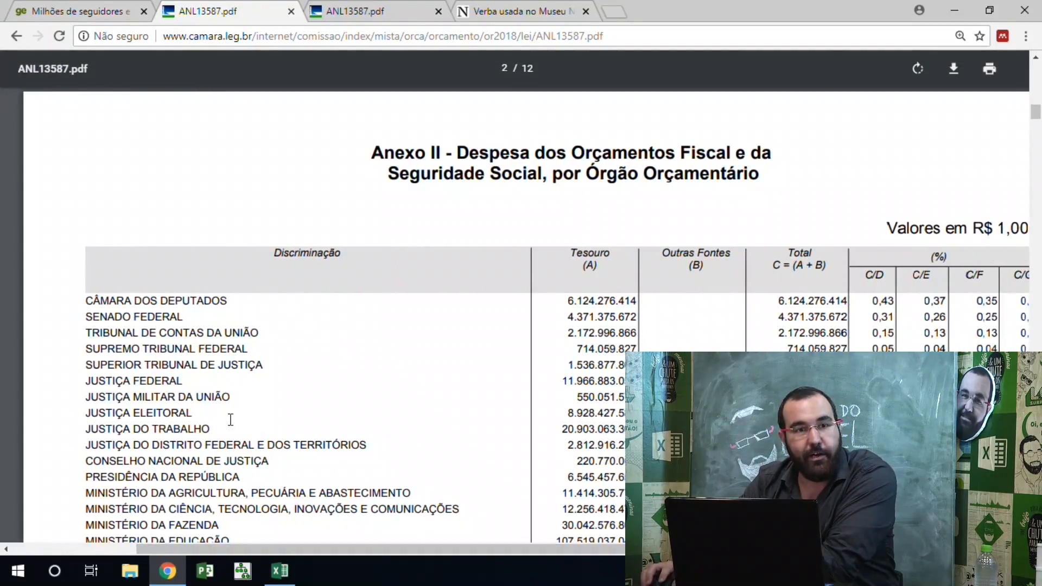
drag(79, 294, 269, 315)
mouse_move(558, 302)
mouse_down()
mouse_move(622, 309)
mouse_move(628, 320)
mouse_move(567, 298)
mouse_up()
click(630, 321)
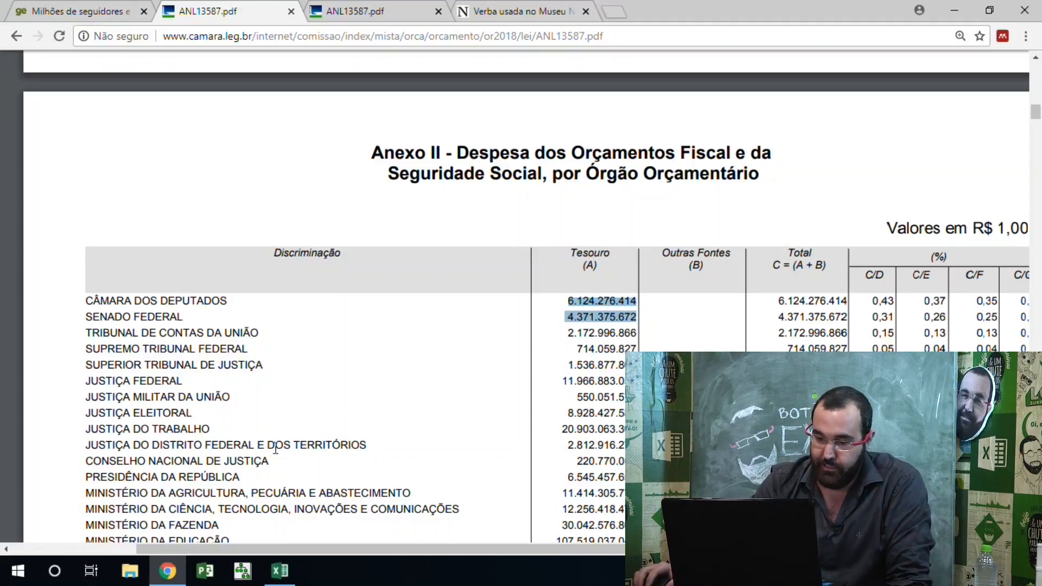
Switch to the Excel workbook and enter the headers Câmara dos Deputados in C1 and Senado Federal in D1.
click(278, 572)
click(483, 112)
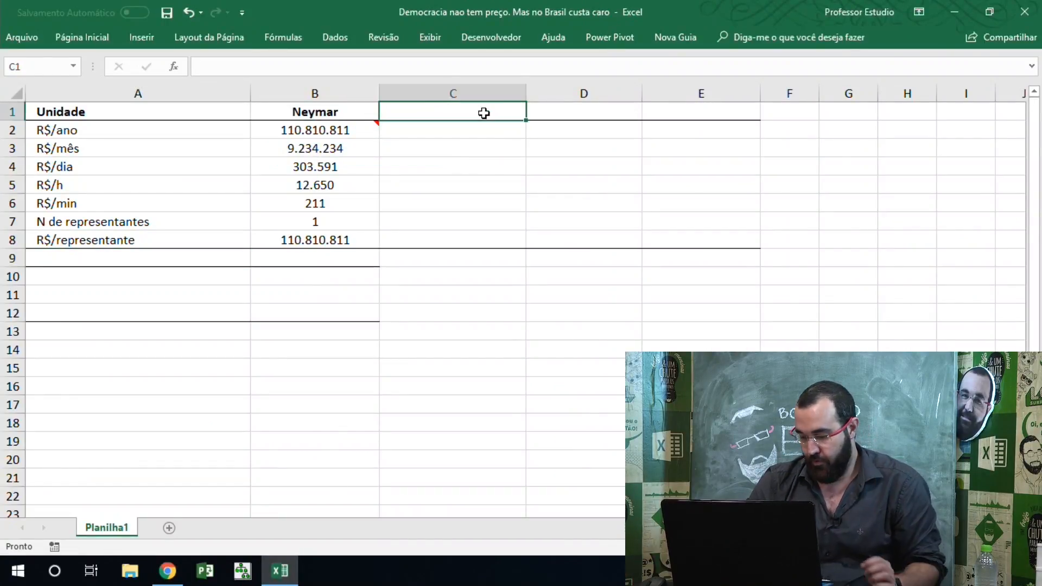
text(Câmara dos Deputad)
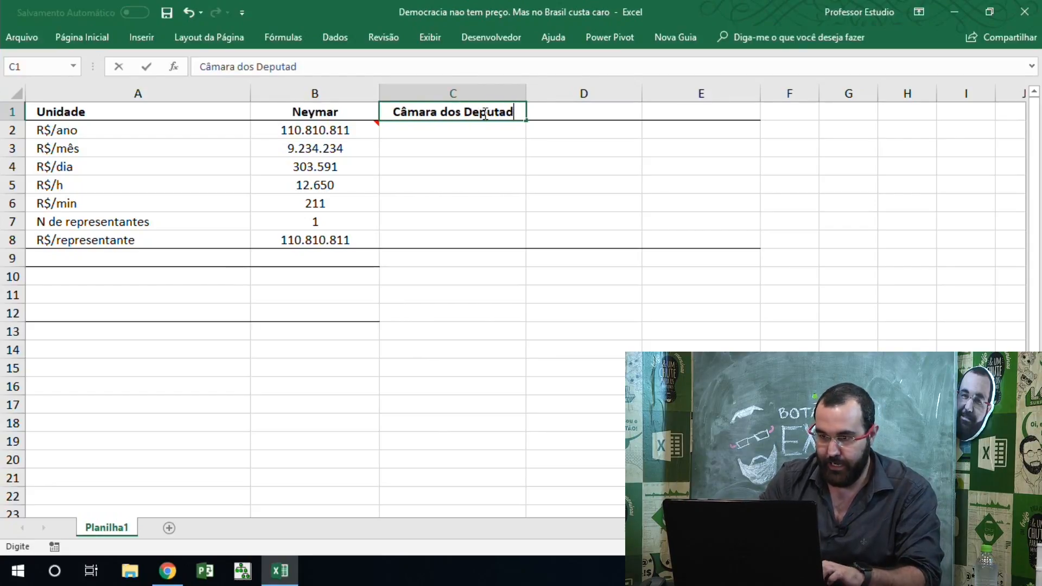
text(os)
key(Tab)
text(Senado Fer)
text(eral)
key(Return)
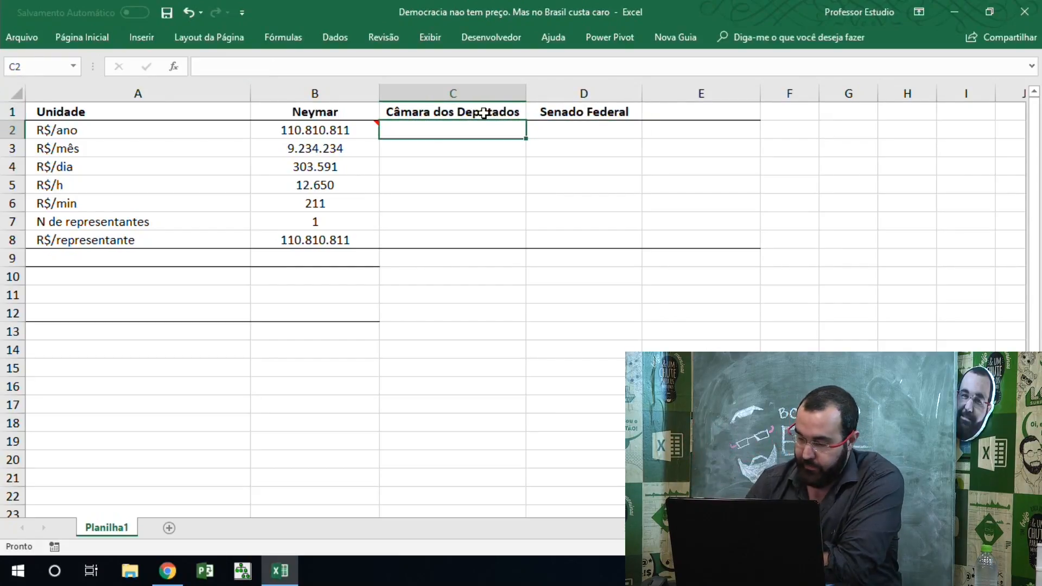
text(612)
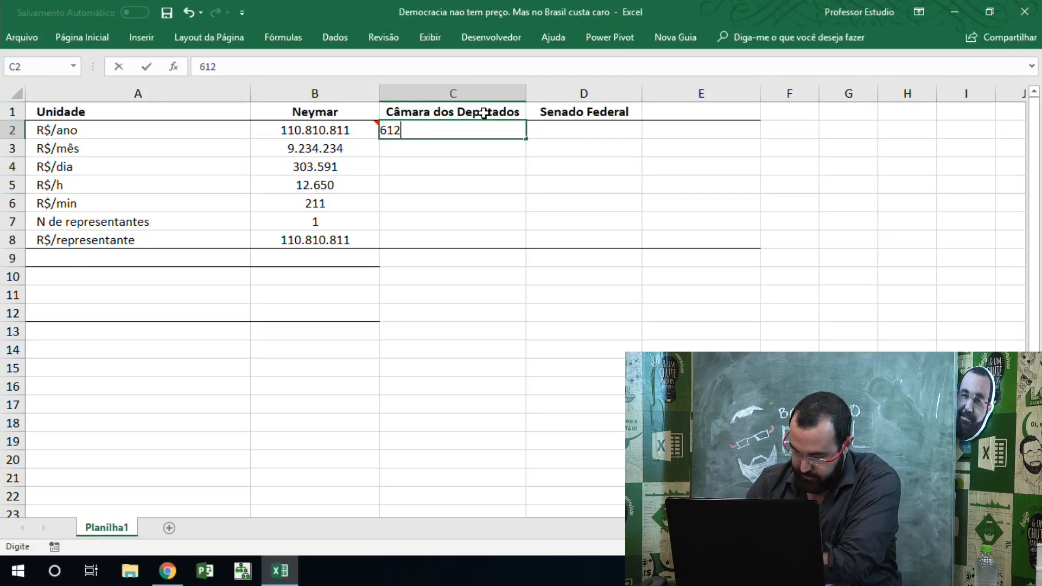
text(4276414)
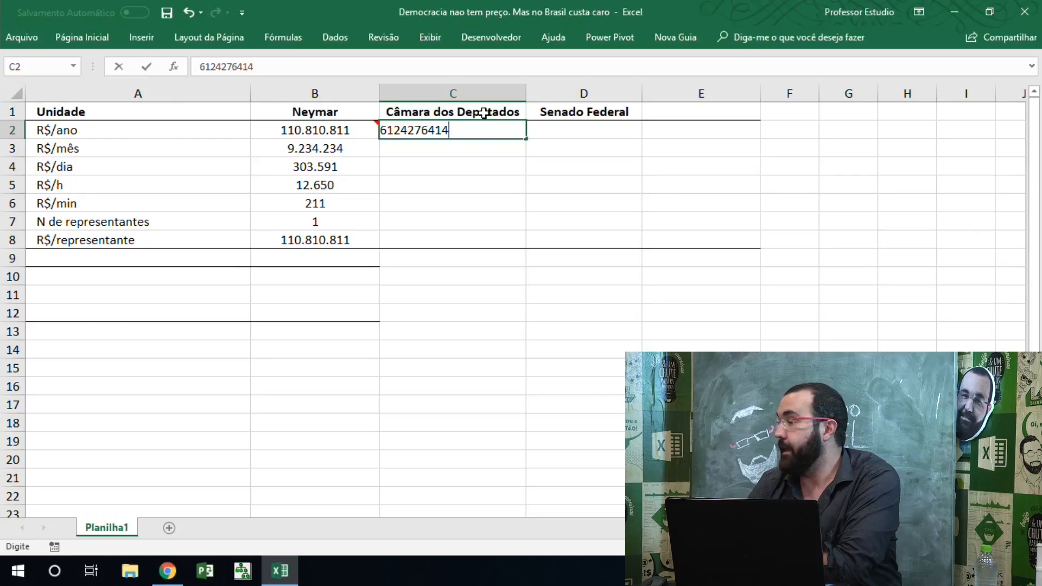
key(Return)
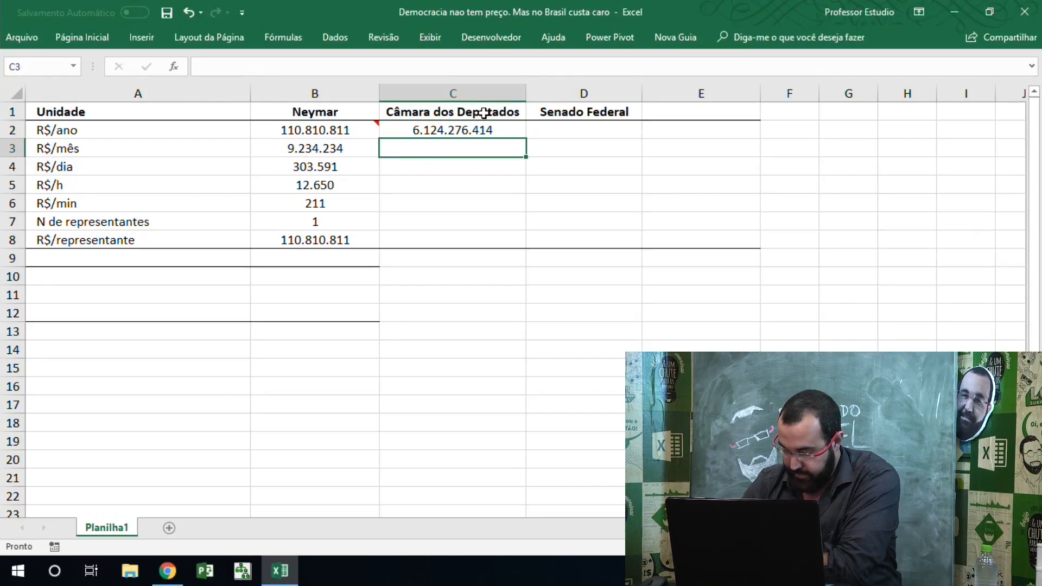
key(Up)
key(Right)
text(4)
text(3.71)
text(3.75)
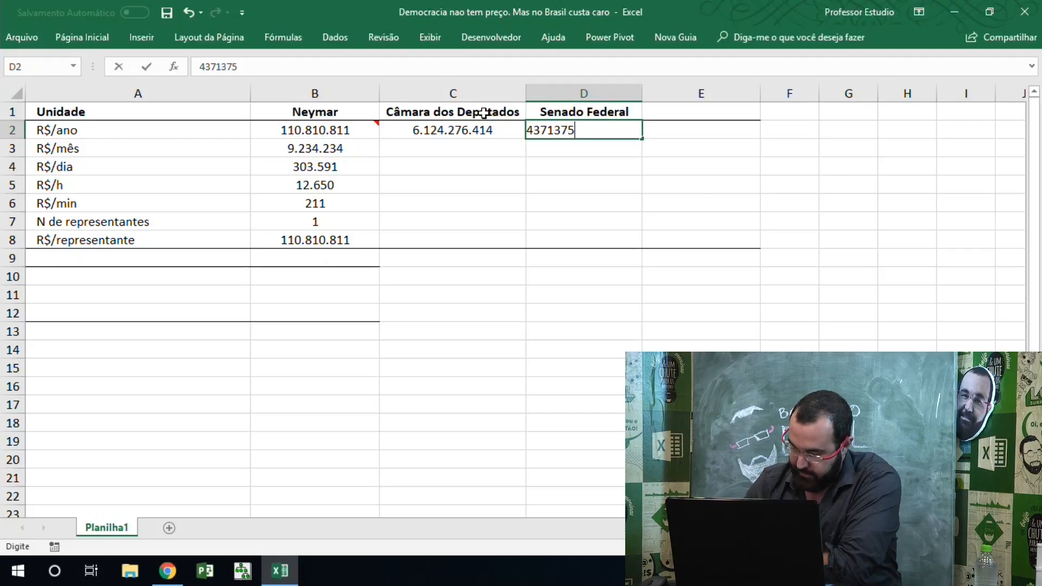
text(5.672)
key(Return)
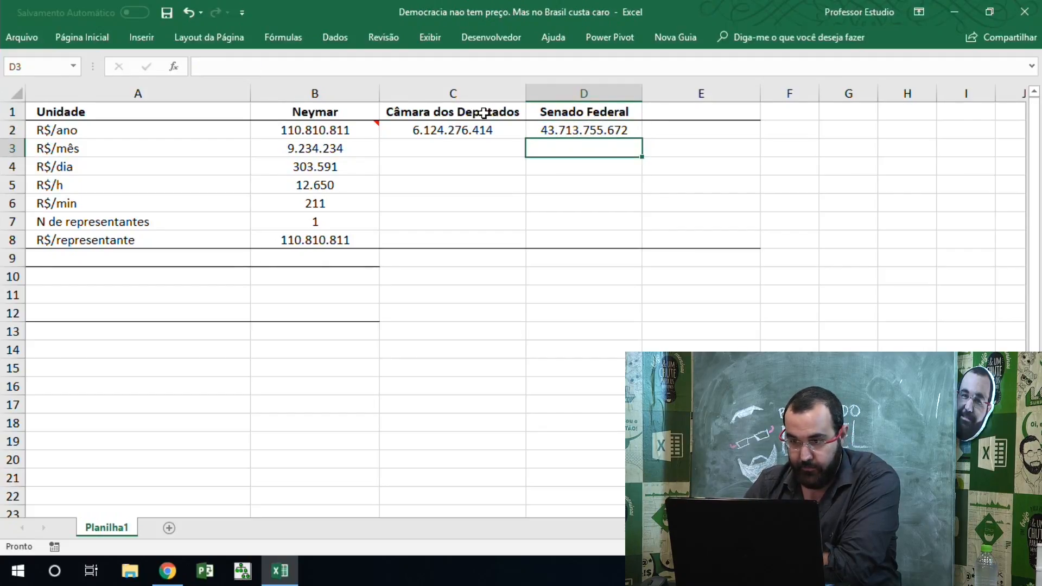
key(Up)
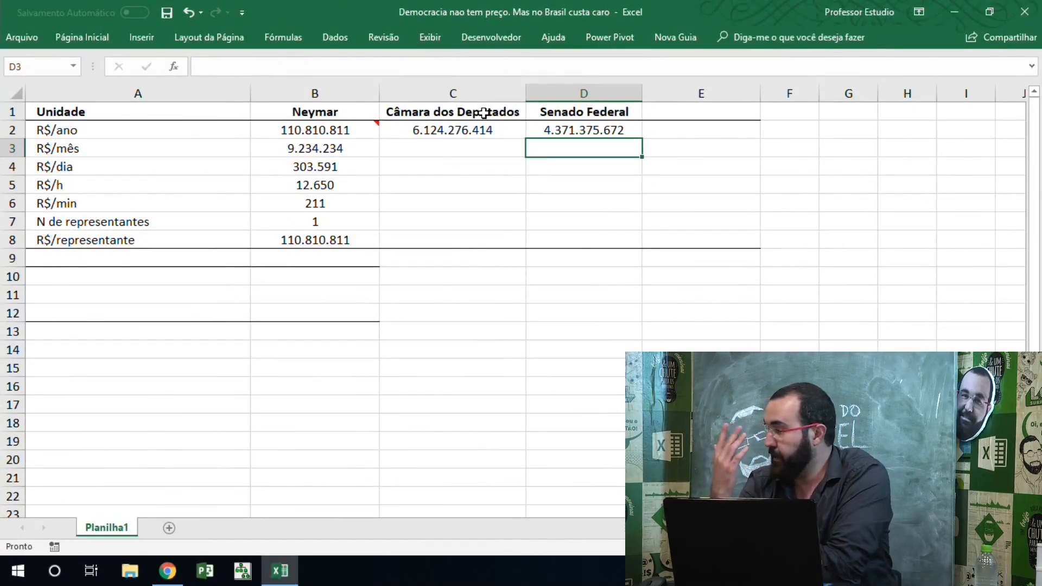
Add a Total header in E1 and sum C2:D2 in E2 with the SOMA function.
key(Up)
key(Up)
key(Right)
text(Total)
key(Return)
text(=soma)
key(Tab)
key(Left)
key(shift+Left)
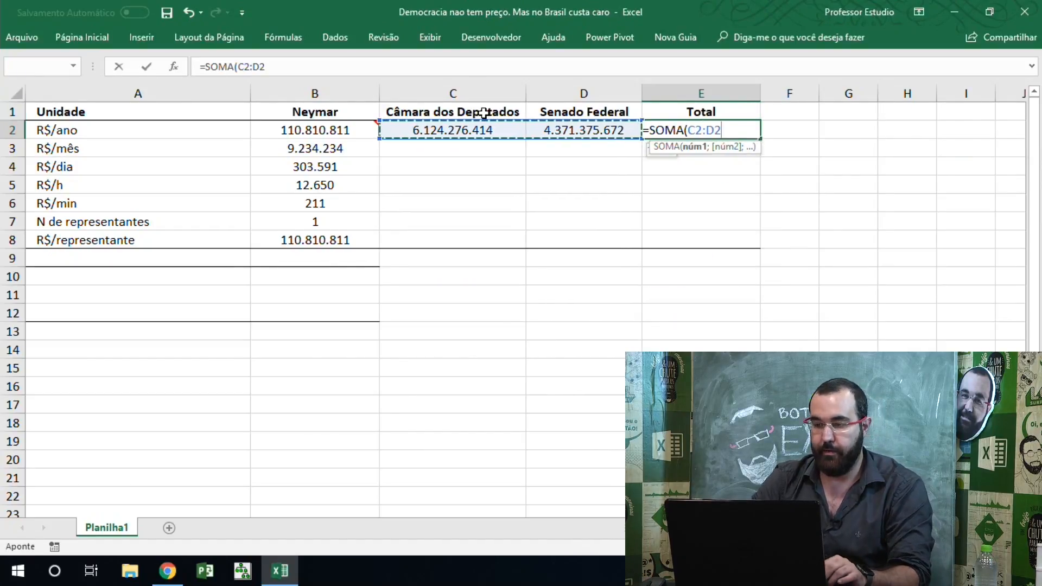
text())
key(Return)
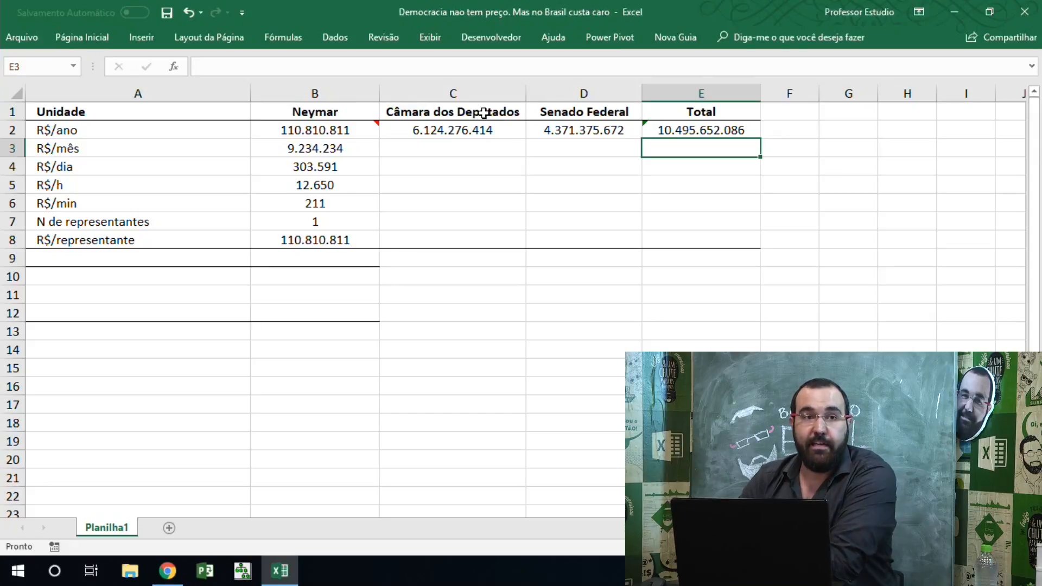
Copy the R$/mês formula from B3 into C3:E3.
key(Left)
key(Left)
key(Left)
key(Up)
key(Right)
key(Down)
key(Left)
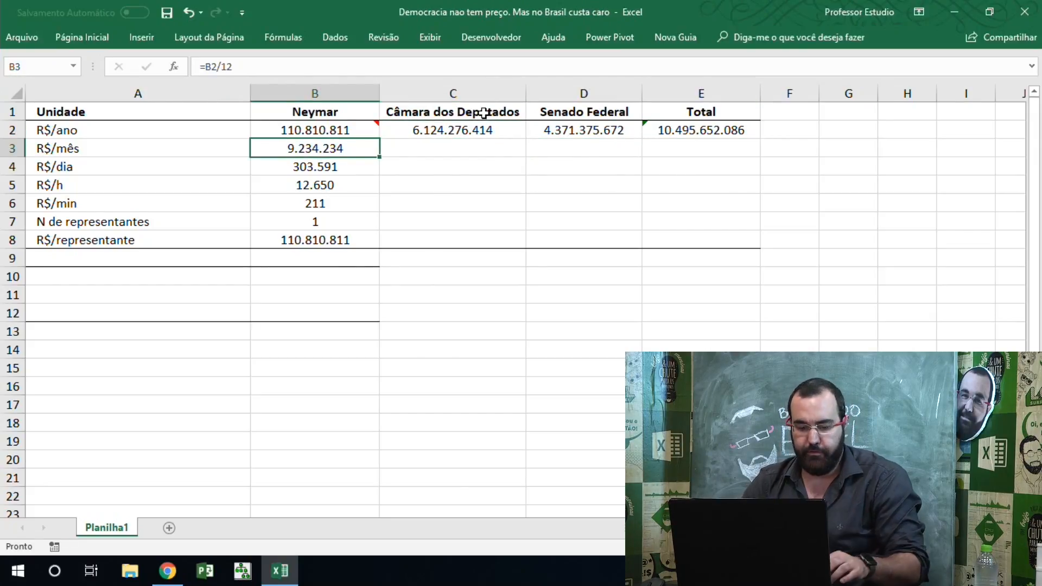
key(ctrl+c)
key(Right)
key(shift+Right)
key(shift+Right)
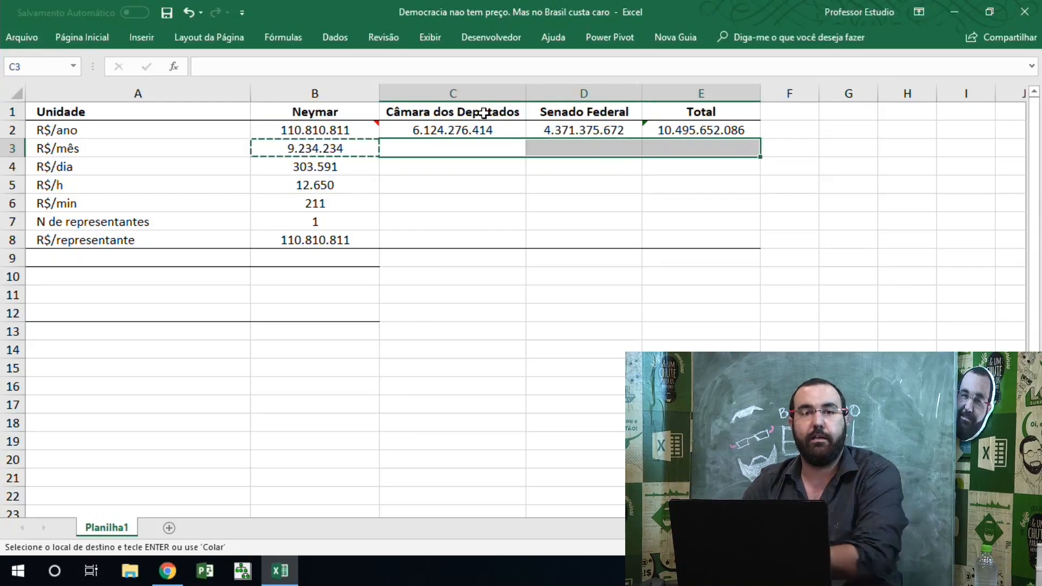
key(Return)
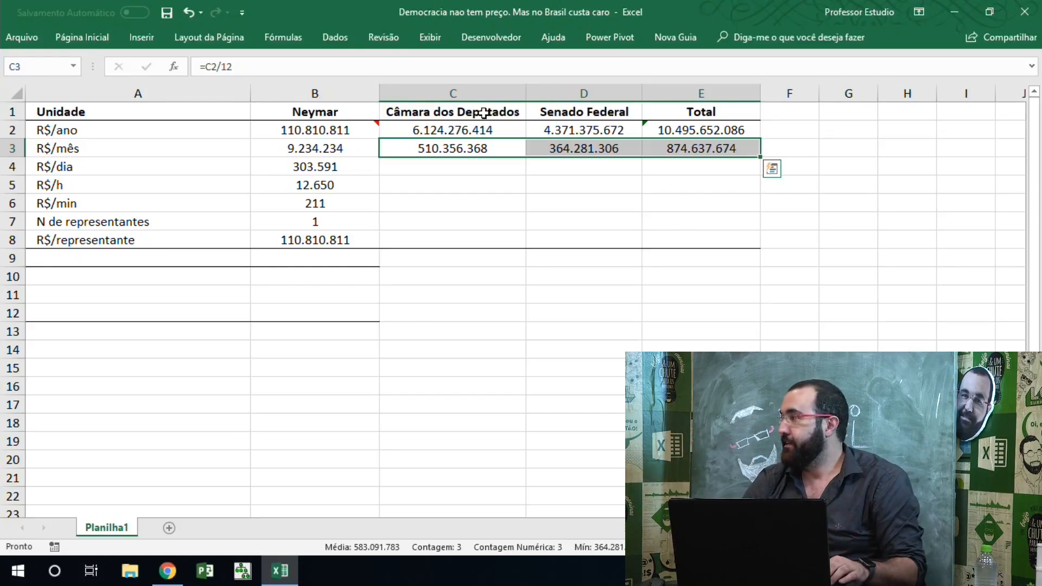
Copy the R$/dia formula from B4 into C4:E4.
key(Down)
key(Left)
key(ctrl+c)
key(Right)
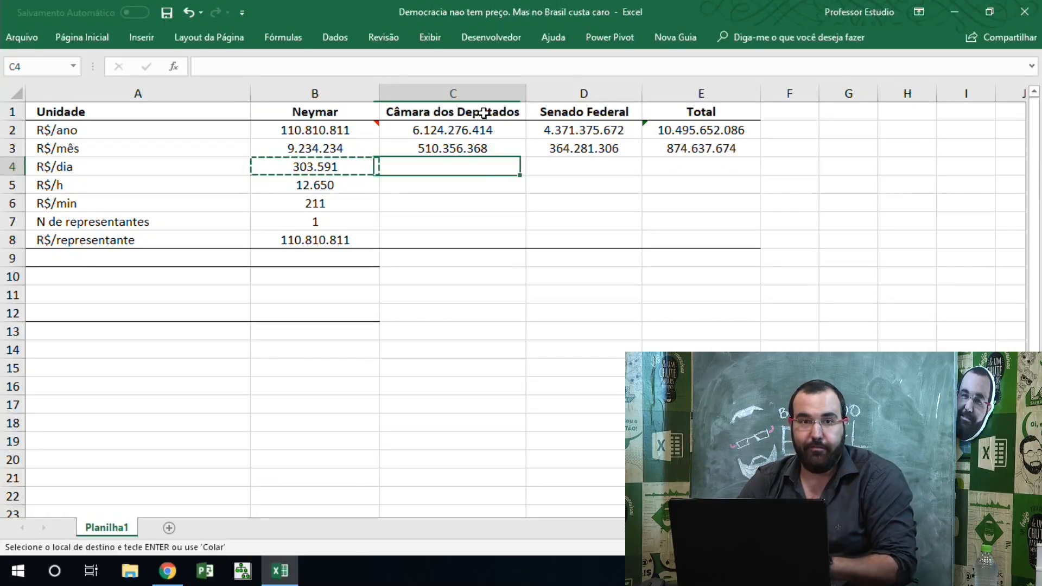
key(shift+Right)
key(shift+Right)
key(Return)
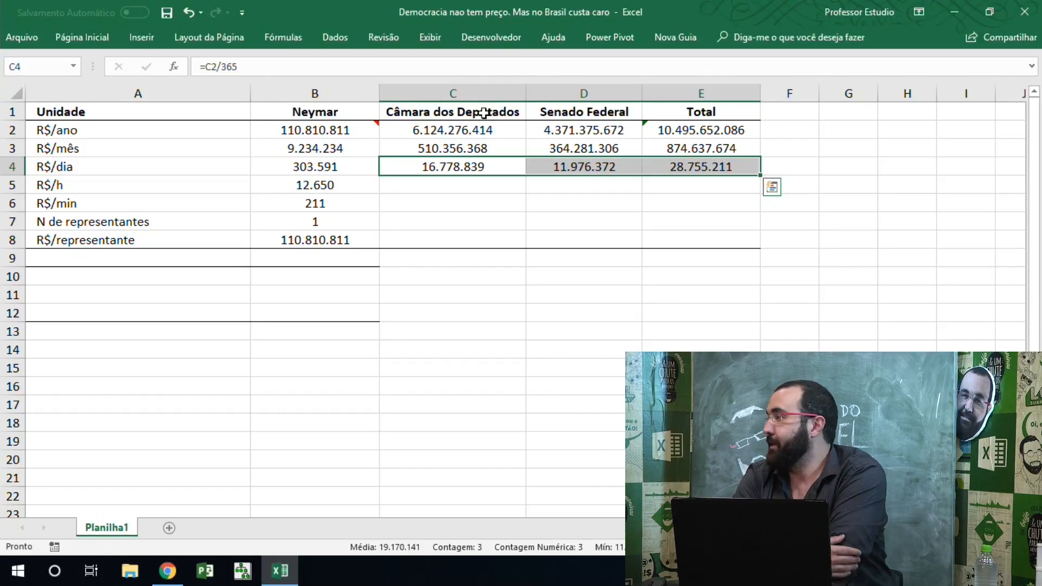
Copy the R$/h formula from B5 into C5:E5.
key(Down)
key(Left)
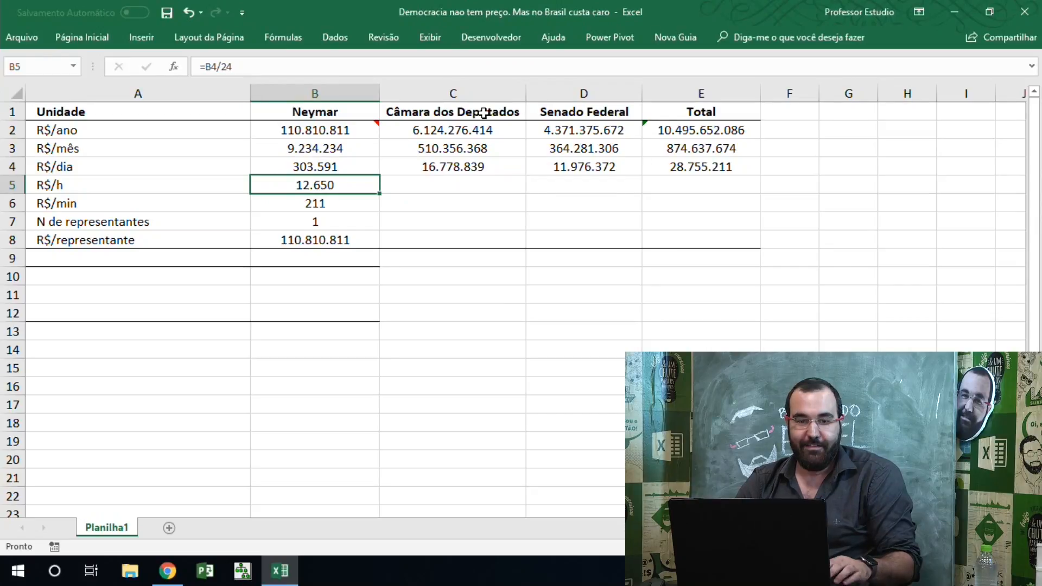
key(ctrl+c)
key(Right)
key(shift+Right)
key(shift+Right)
key(ctrl+v)
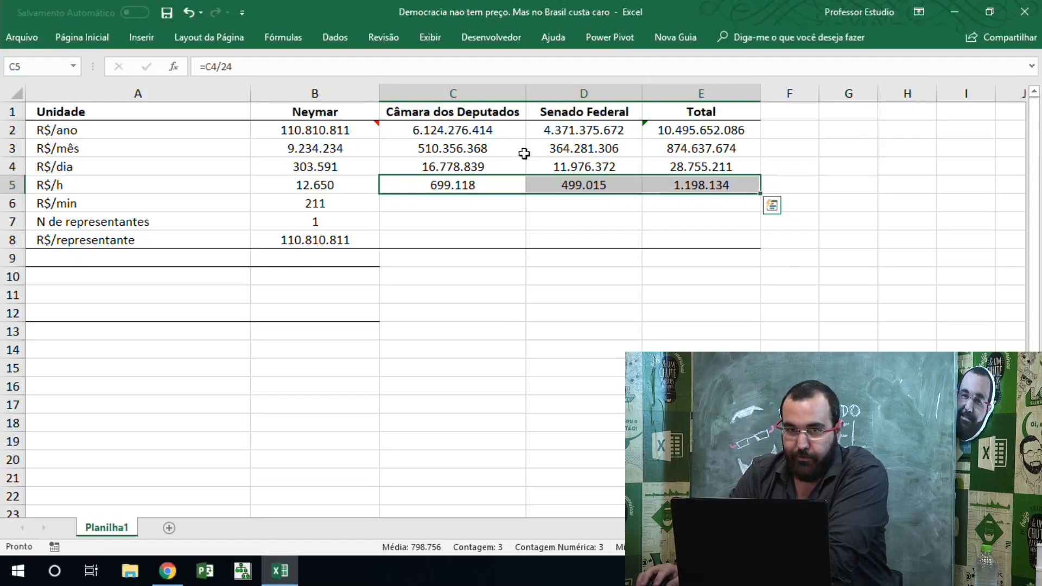
Copy the R$/min formula from B6 into C6:E6.
click(730, 190)
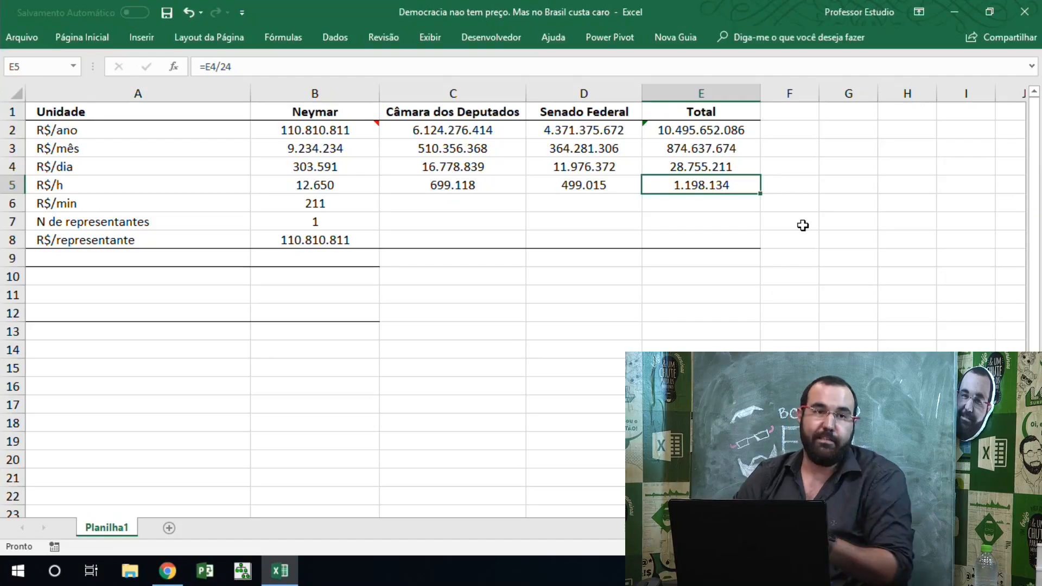
key(Down)
key(Left)
key(Left)
key(Left)
key(ctrl+c)
key(Right)
key(shift+Right)
key(shift+Right)
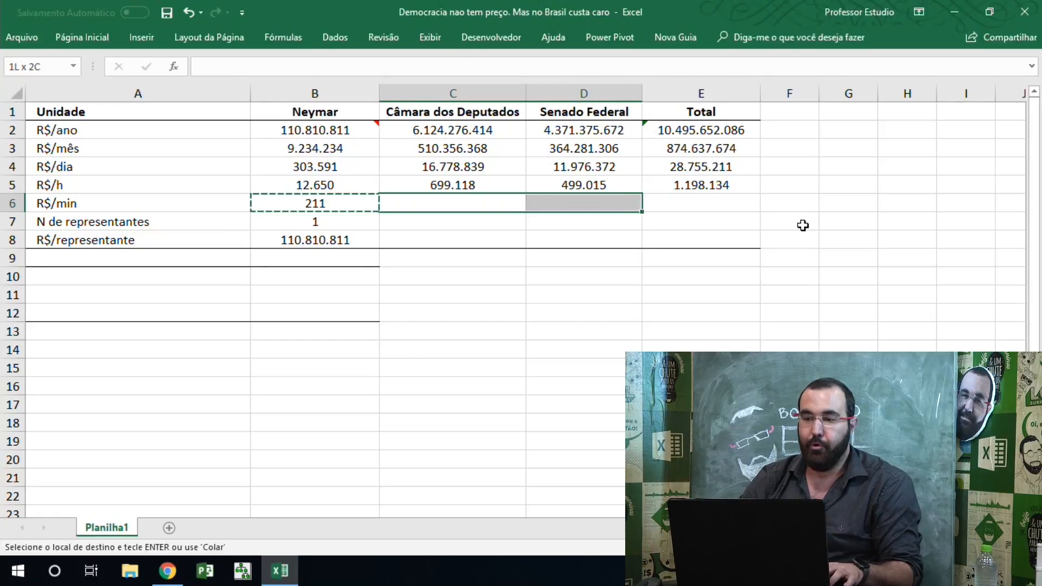
key(ctrl+v)
key(Return)
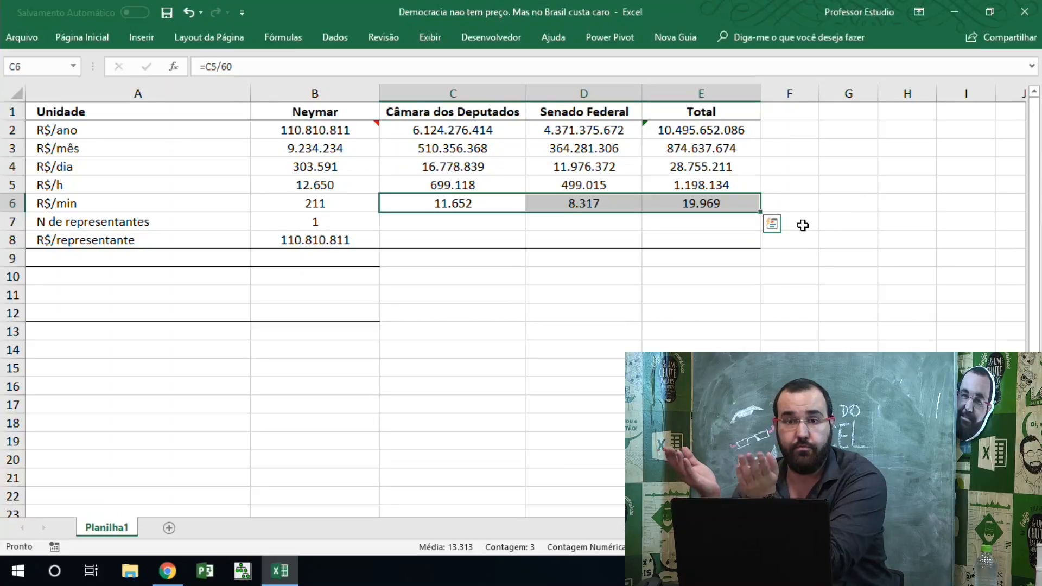
Enter the number of representatives: 513 for Câmara dos Deputados in C7 and 81 for Senado Federal in D7.
key(Down)
text(513)
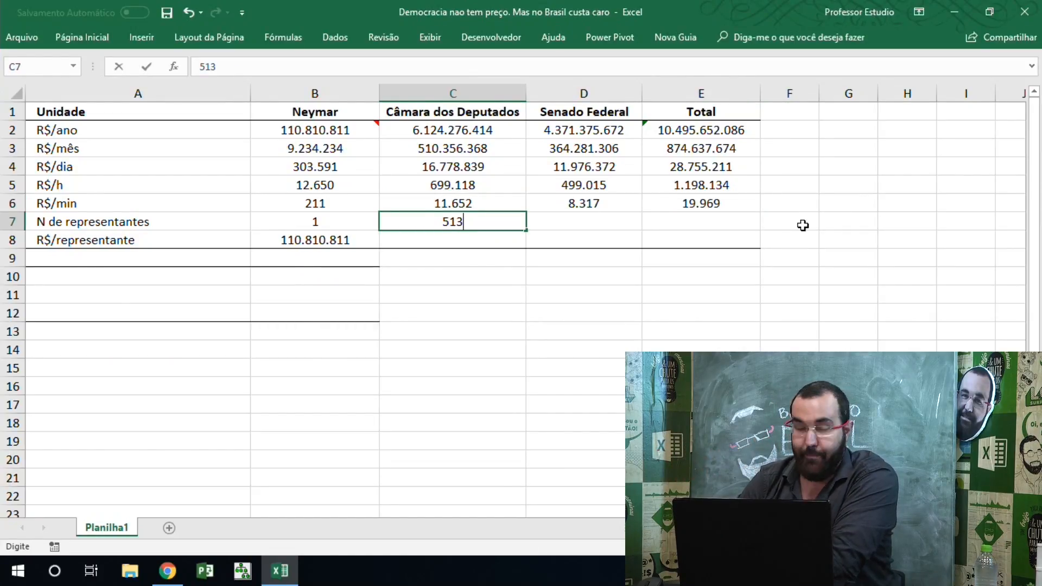
key(Tab)
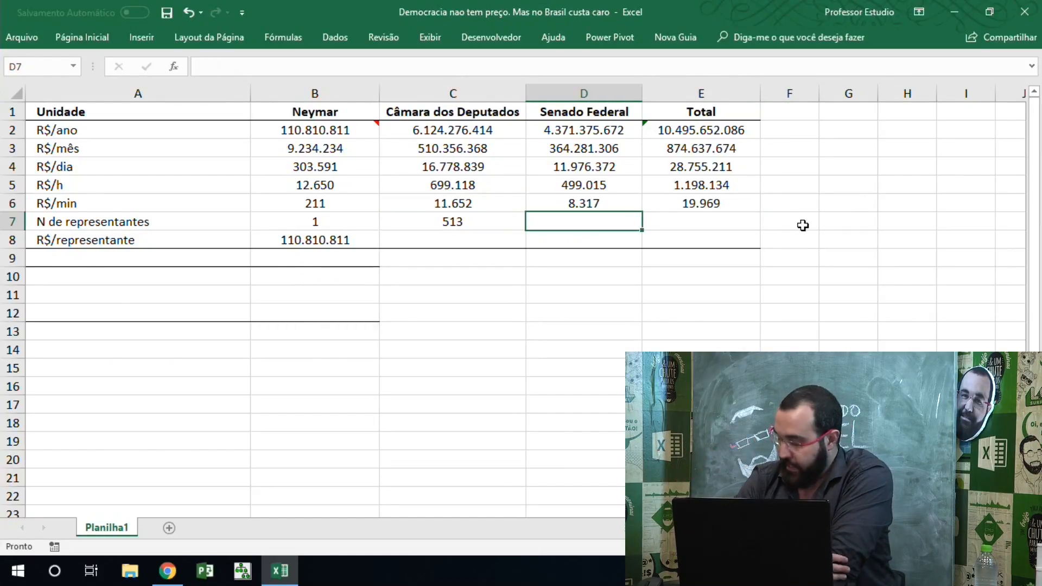
text(81)
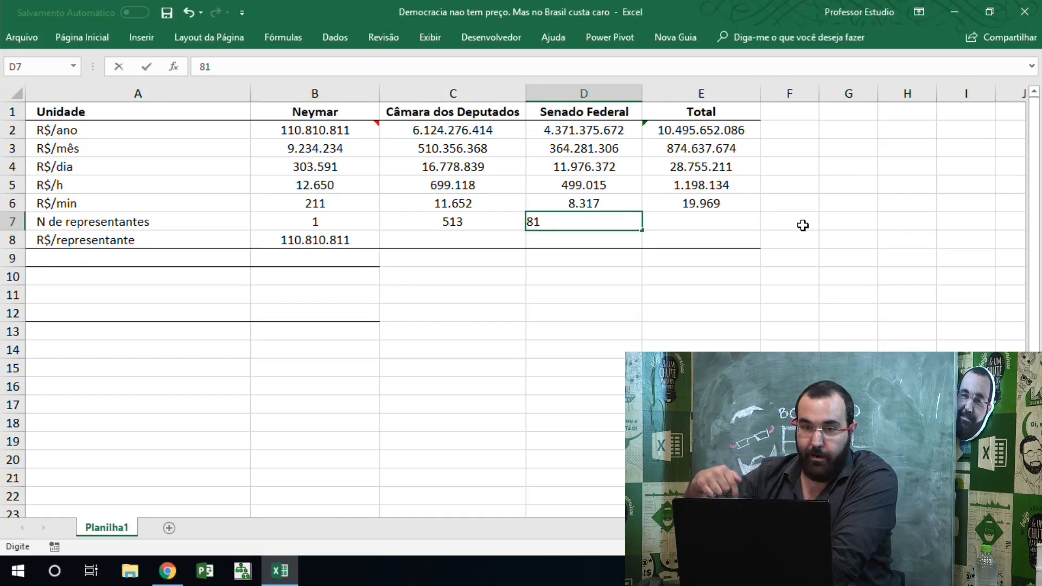
key(Return)
Sum the numbers of representatives in C7:D7 in the Total column's cell E7 with the SOMA function.
key(Up)
key(Right)
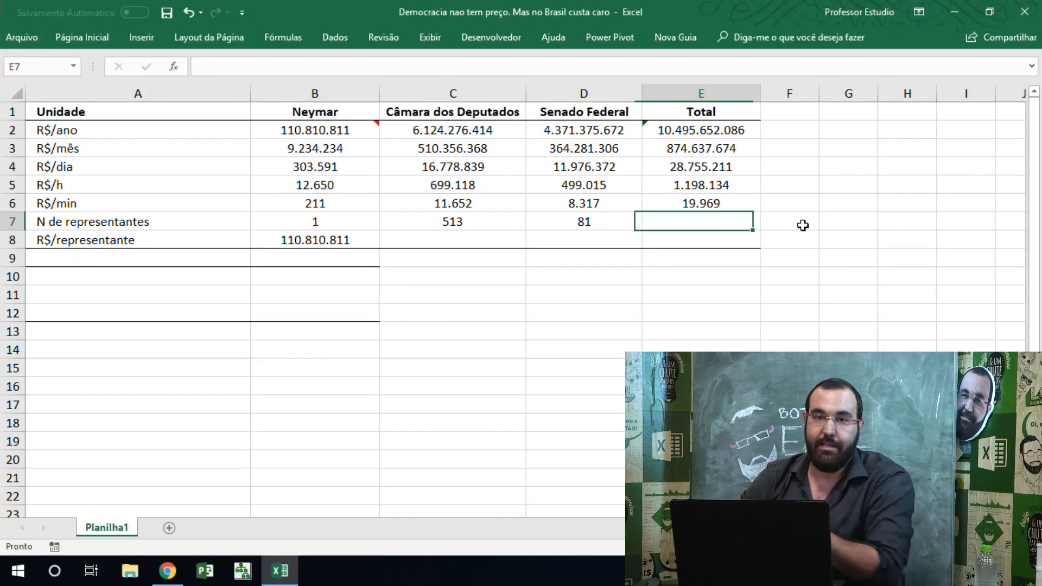
key(Up)
key(ctrl+c)
key(Down)
text(=soma)
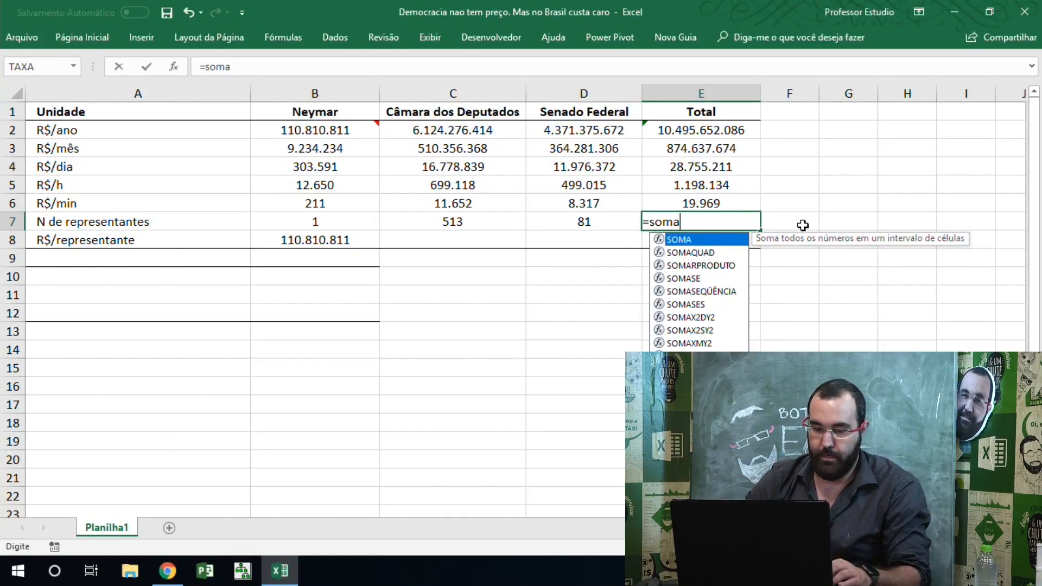
key(Tab)
key(Left)
key(Left)
key(shift+Right)
key(Return)
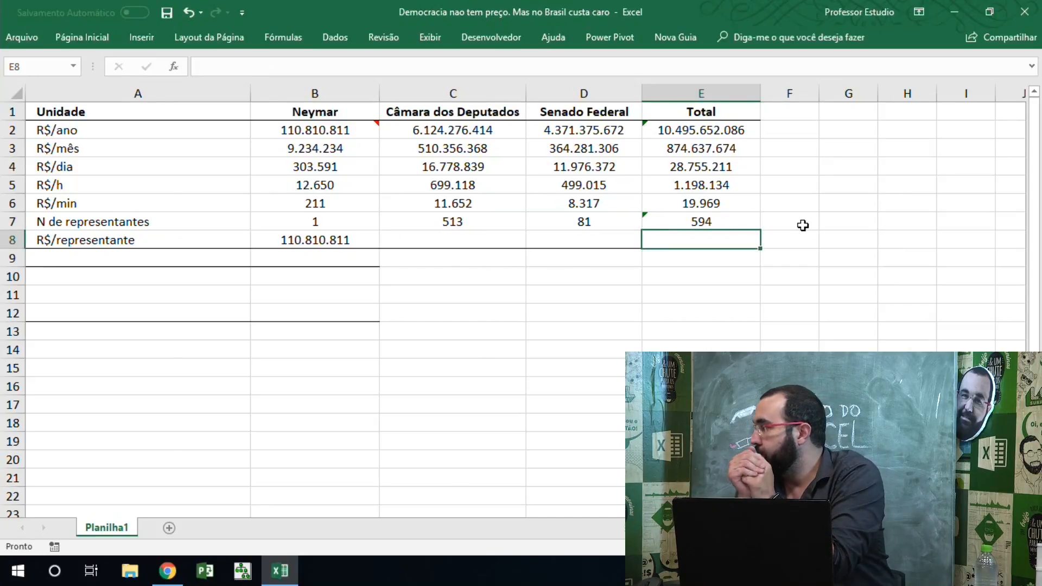
Copy the R$/representante formula from B8 into C8:E8.
key(Left)
key(Left)
key(Left)
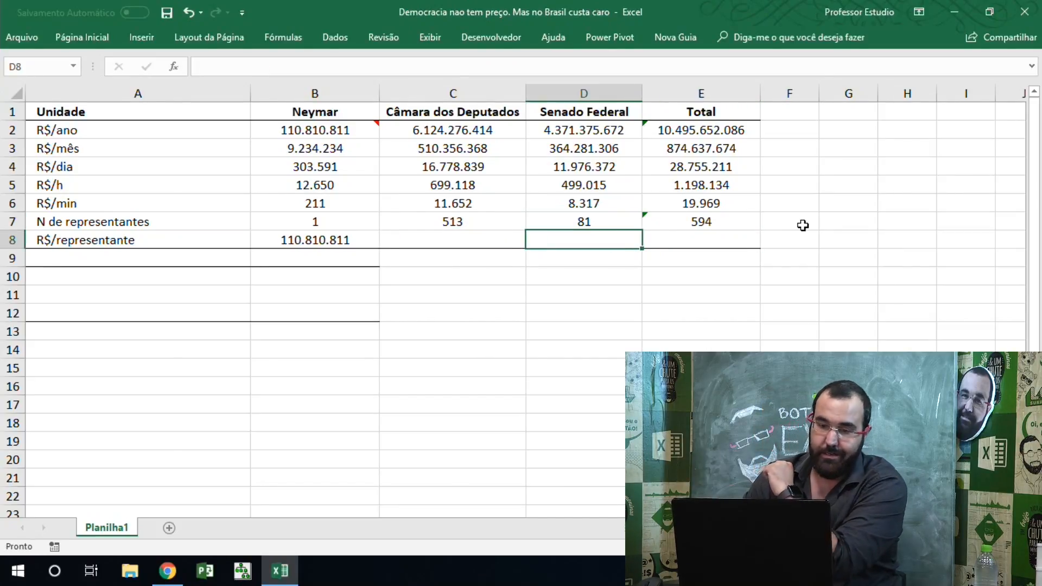
key(ctrl+c)
key(Right)
key(shift+Right)
key(shift+Right)
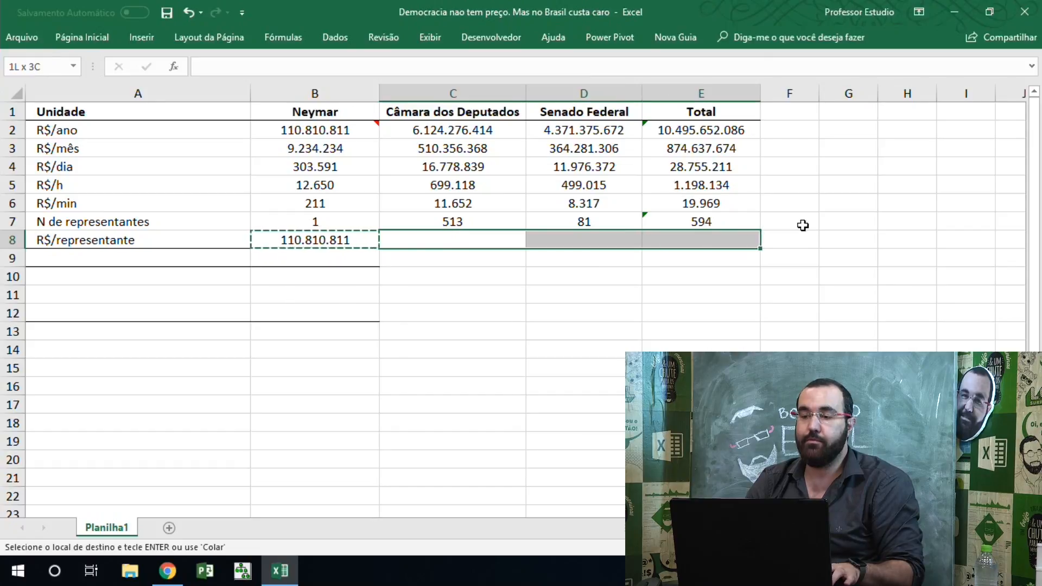
key(Return)
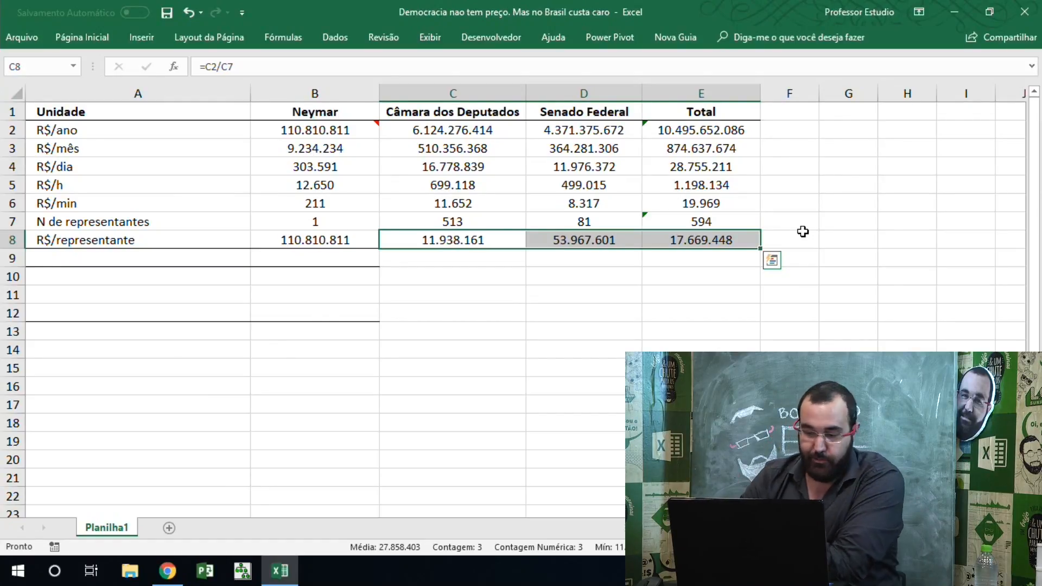
Enter the label "Relação Congresso/Neymar" in A10, below the main table.
key(Down)
key(Down)
key(Left)
key(Left)
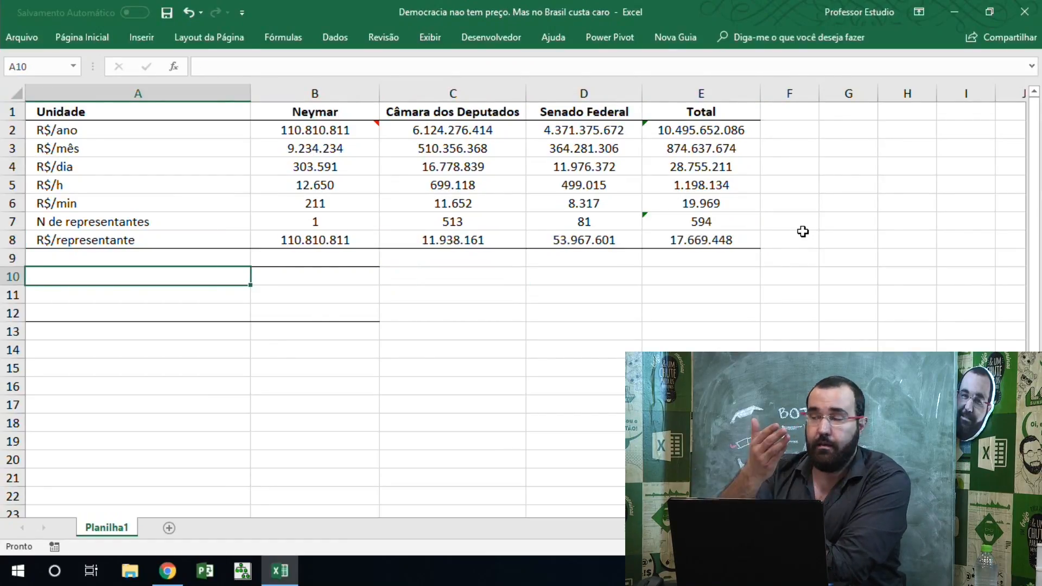
text(Relação Congr)
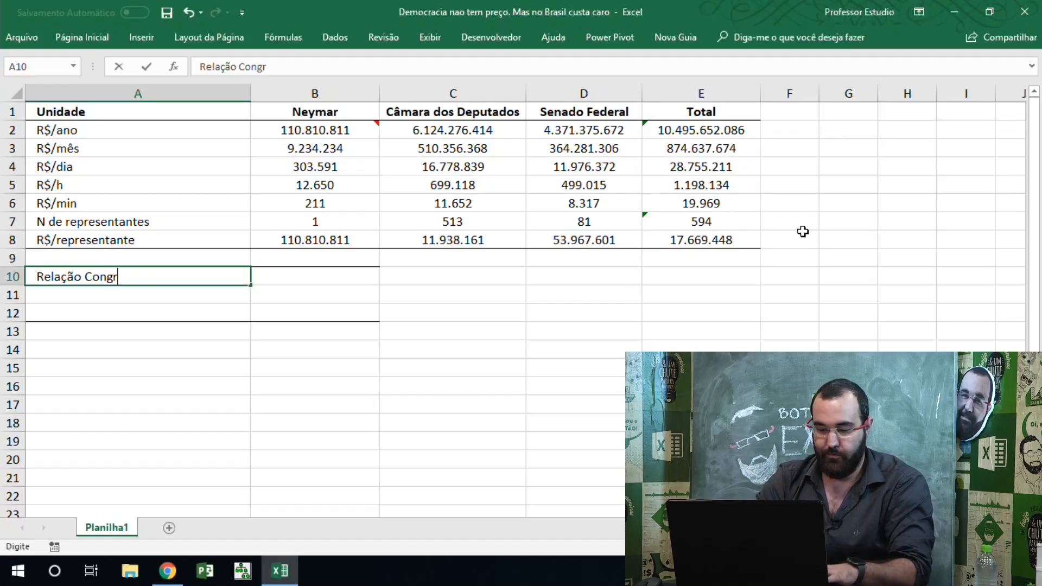
text(esso/Neymar)
key(Return)
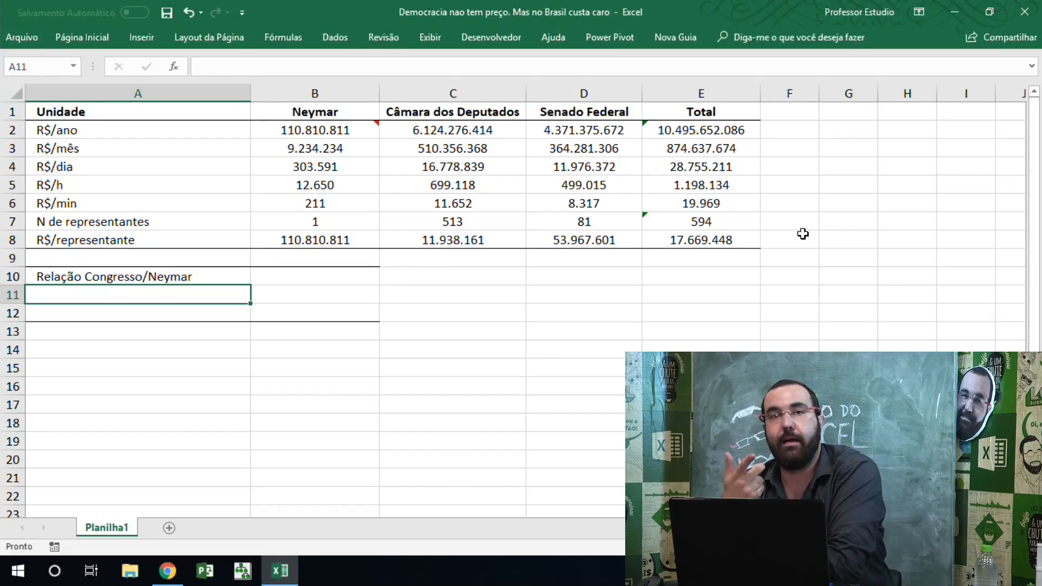
Calculate the Congresso/Neymar ratio in B10 by dividing the total R$/ano by Neymar's R$/ano with =E2/B2.
key(Up)
key(Right)
text(=)
click(711, 130)
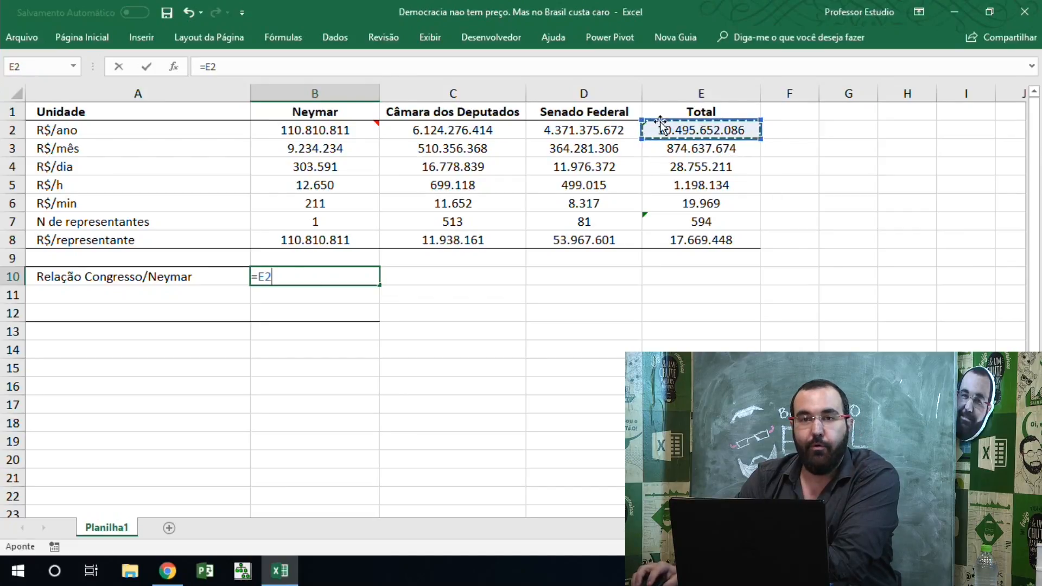
text(/)
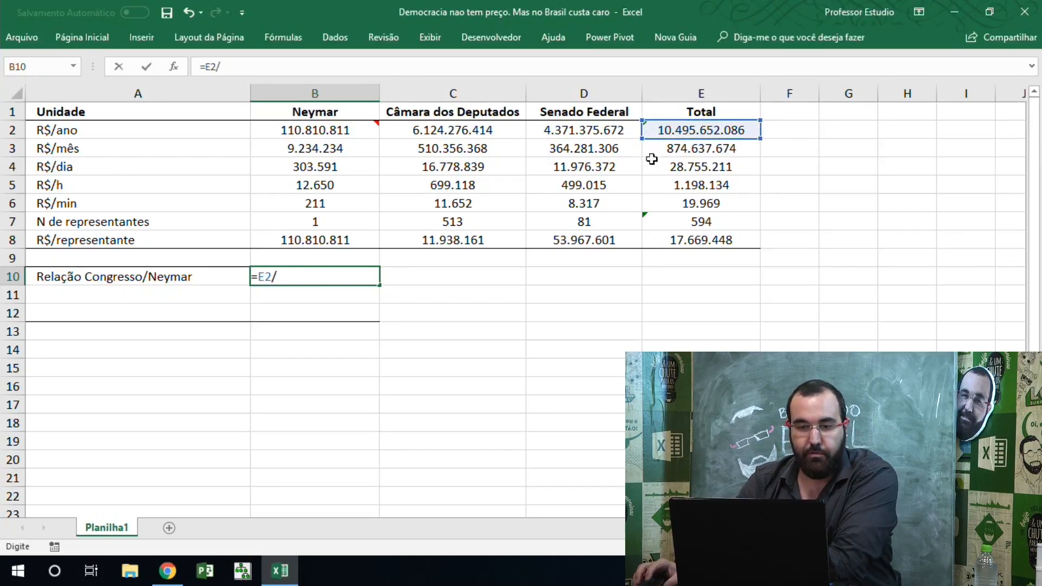
click(307, 135)
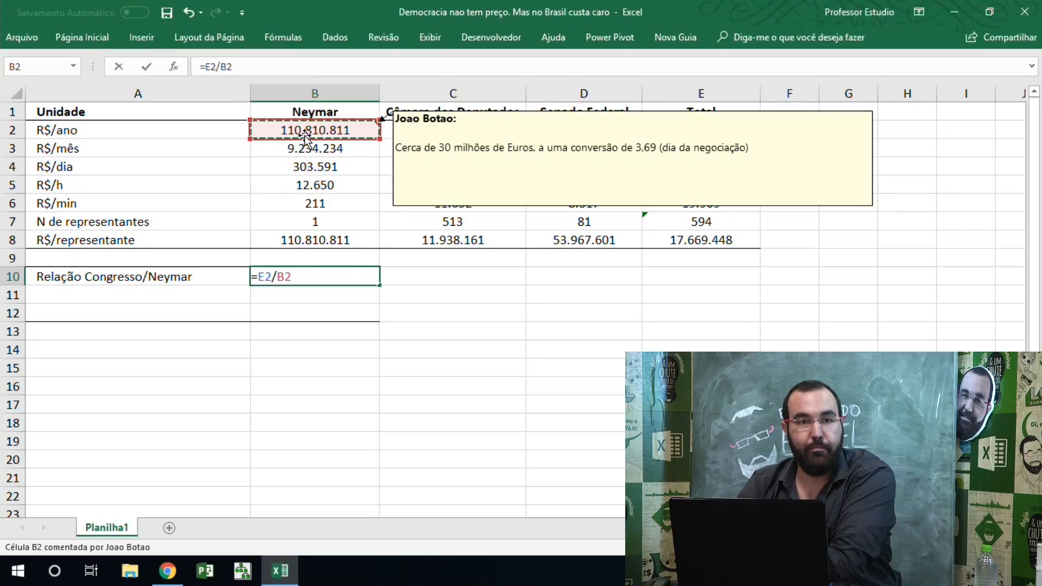
key(Return)
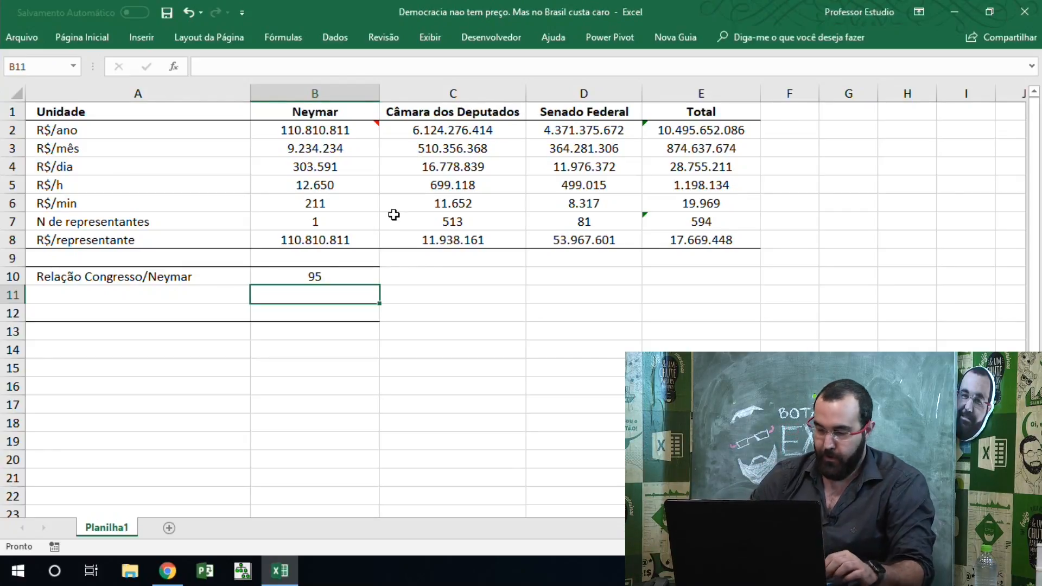
Add a museum maintenance row with the label "Manutenção Museu" in A11 and the value 500000 in B11.
key(Left)
text(Manuten)
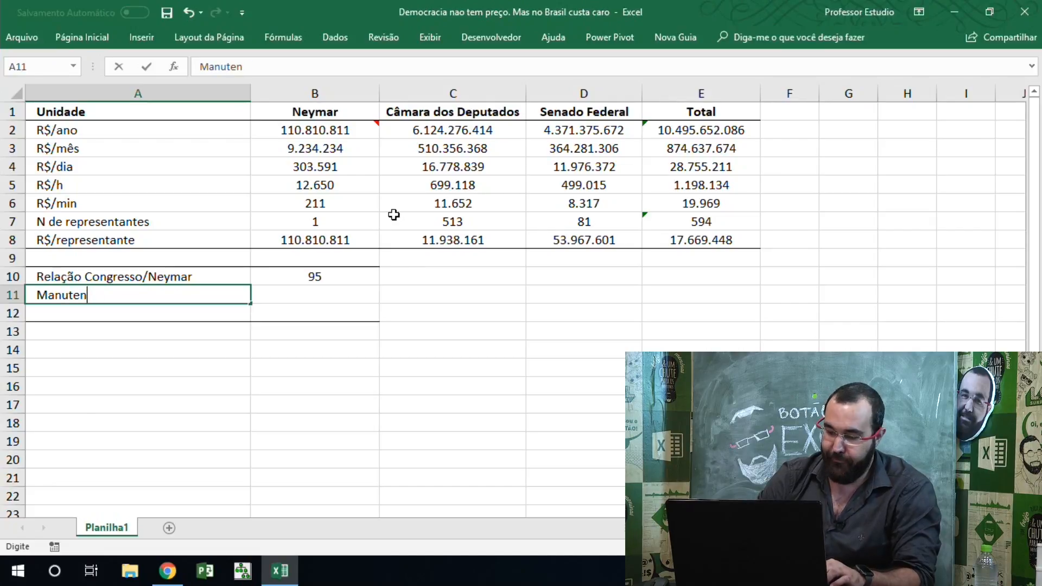
text(lão)
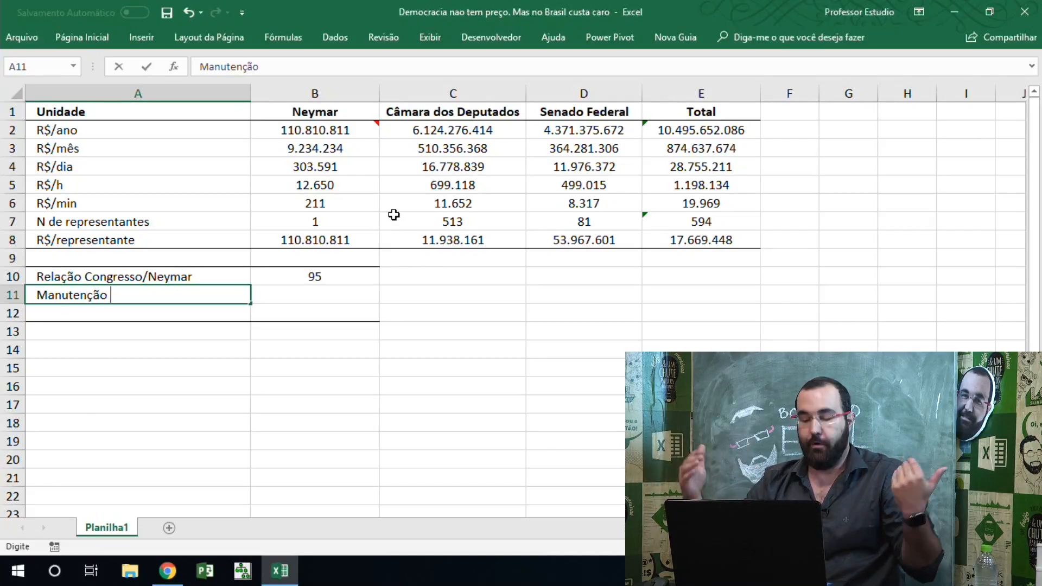
text( Museu)
key(Right)
text(55)
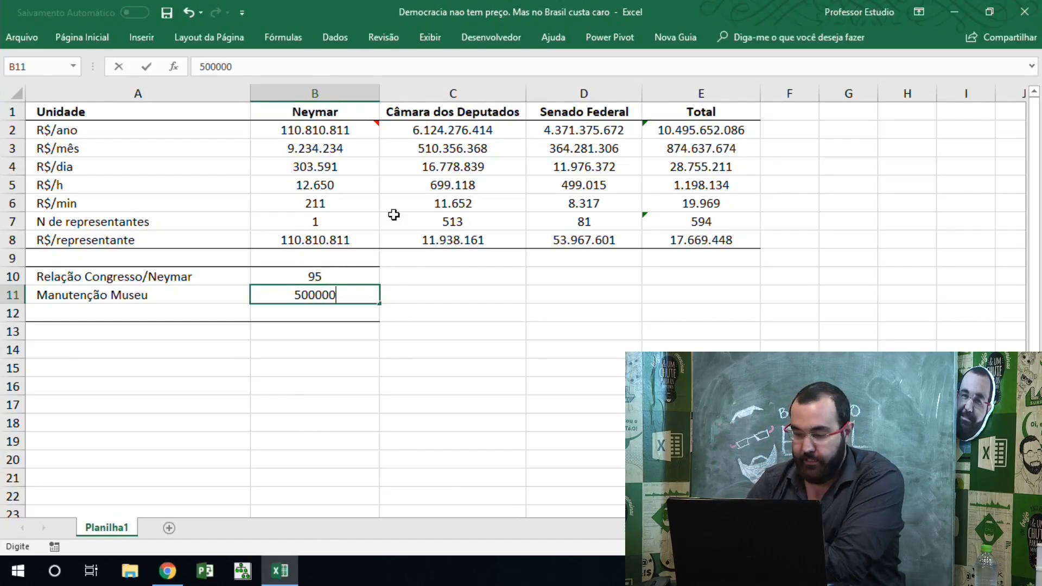
key(Return)
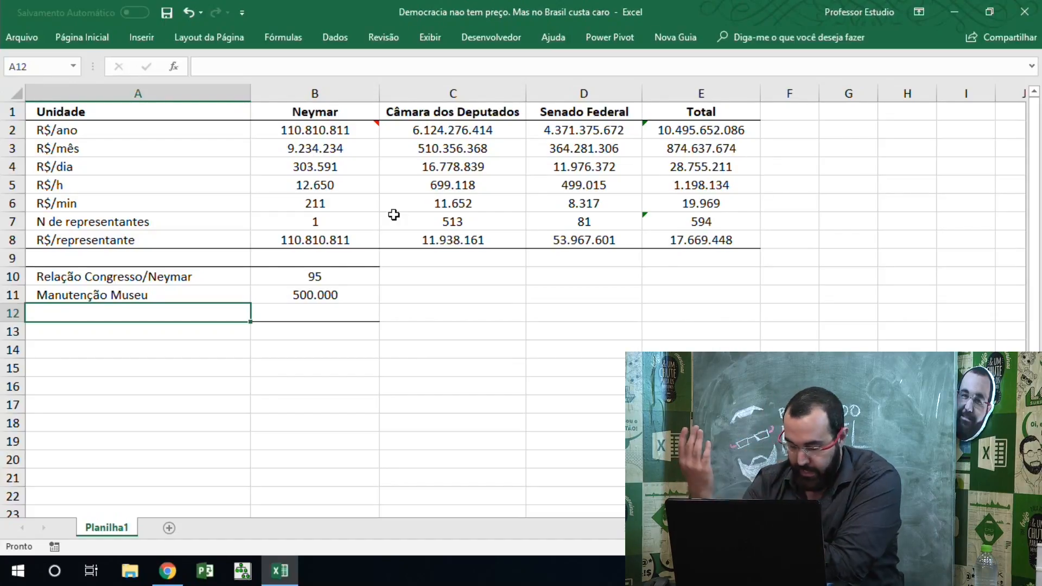
Label A12 "Relação Congresso/Museu" and divide the museum maintenance by the total R$/min in B12 with =B11/E6.
text(Relaçã)
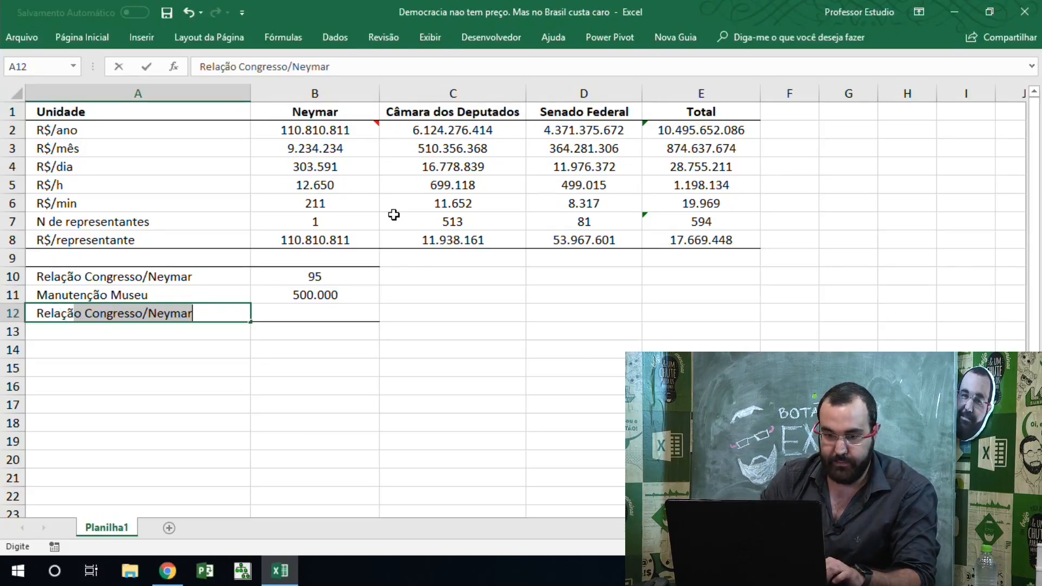
text(o Congresso/Museu)
key(Tab)
text(=)
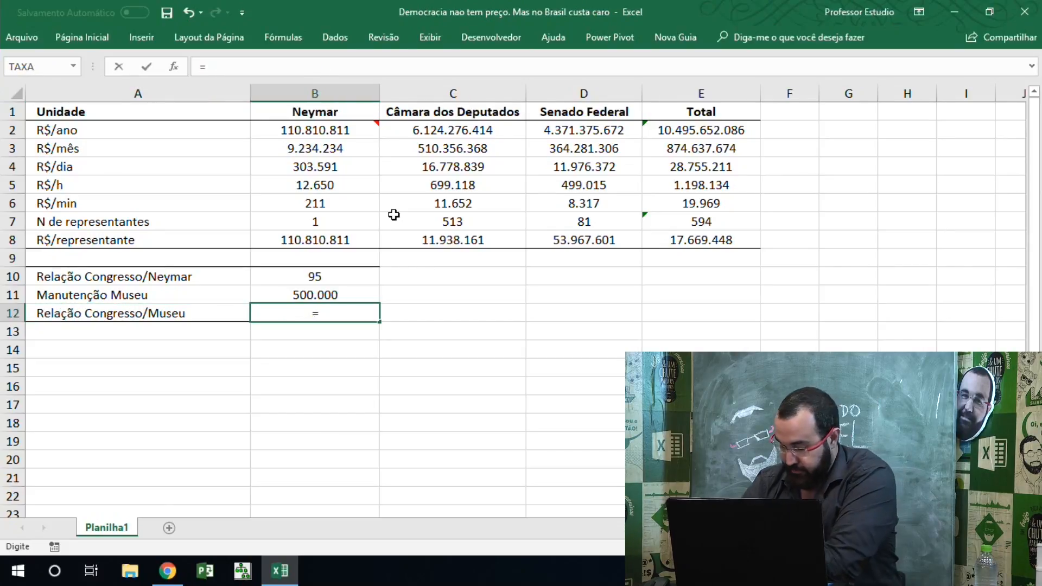
key(Up)
text(/)
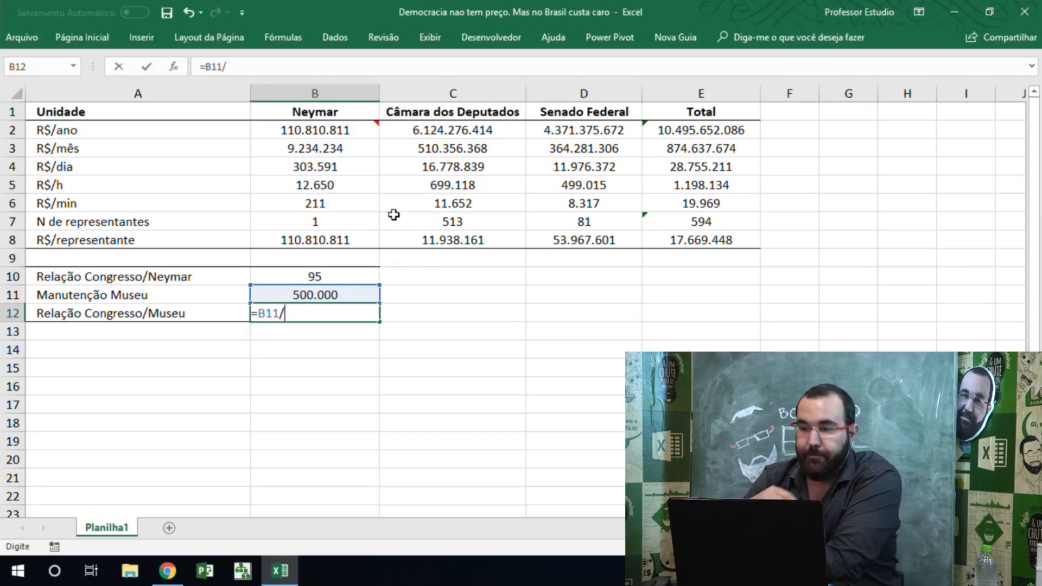
click(702, 205)
key(Return)
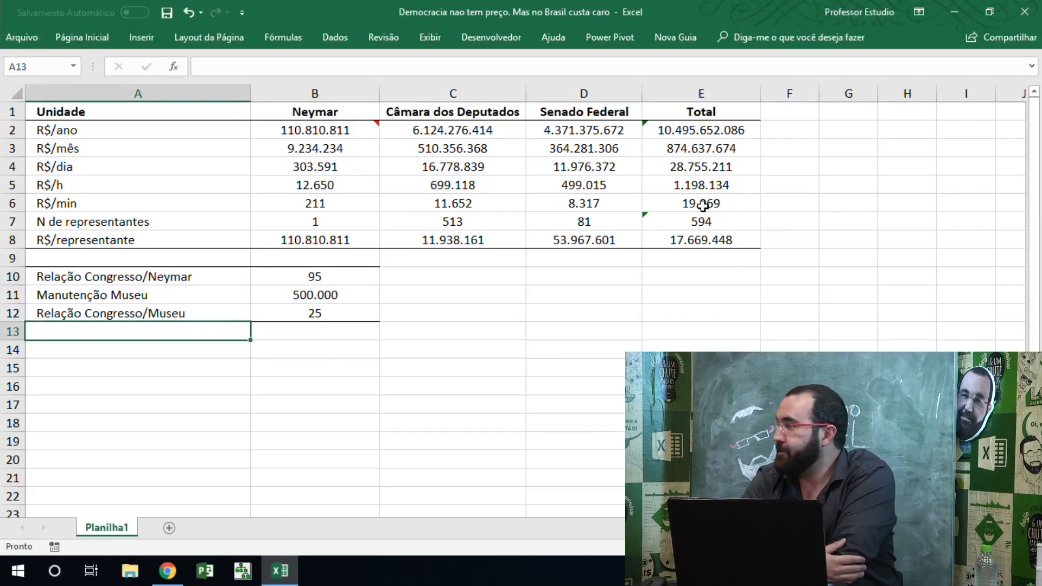